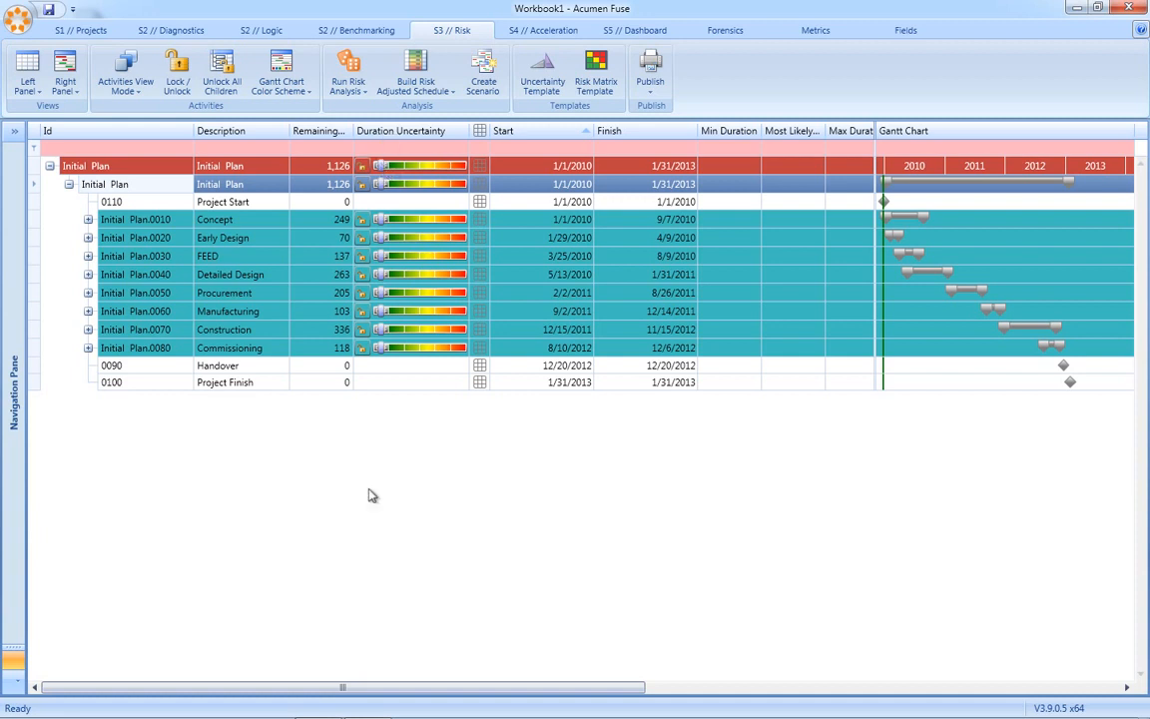
# - Set the duration uncertainty to Very Aggressive for the whole Initial Plan and to Aggressive for the Commissioning group
pyautogui.click(397, 167)
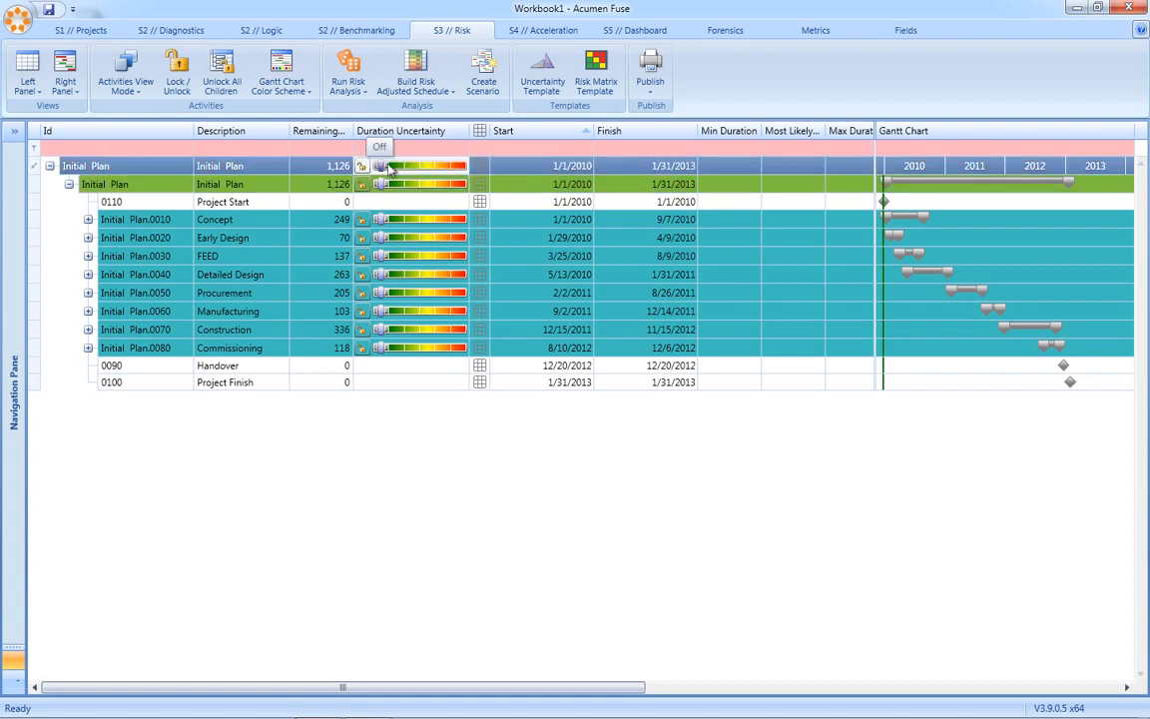
pyautogui.moveTo(398, 170); pyautogui.dragTo(458, 168)
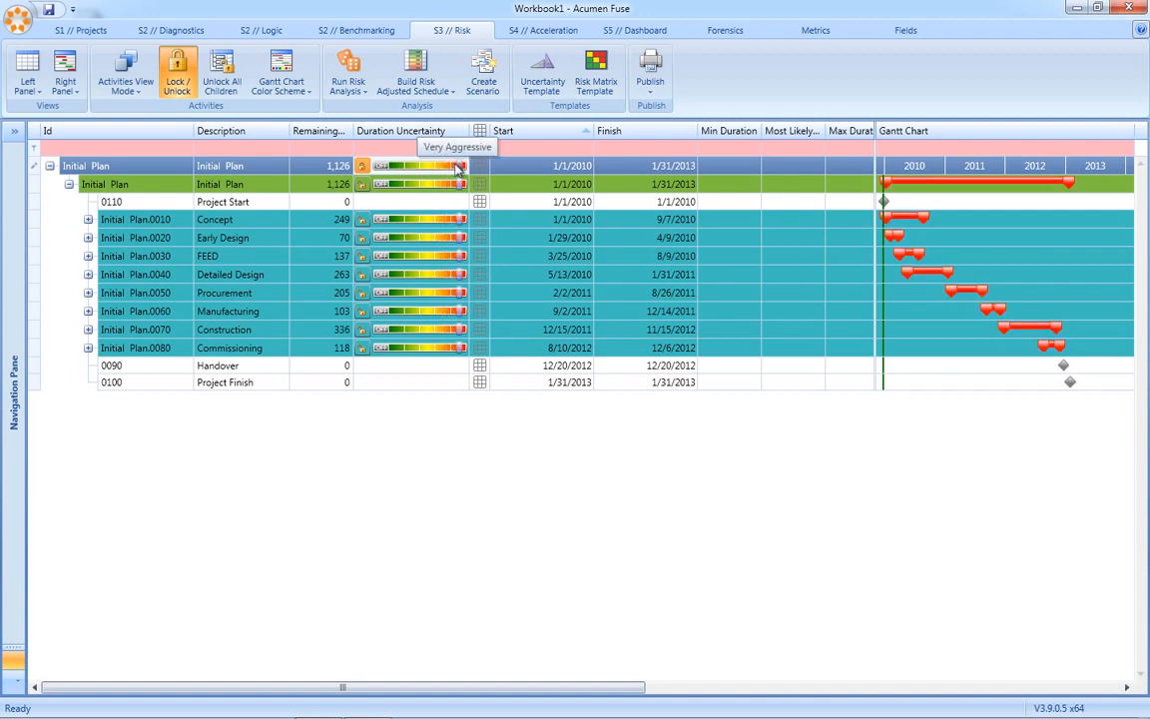
pyautogui.click(88, 348)
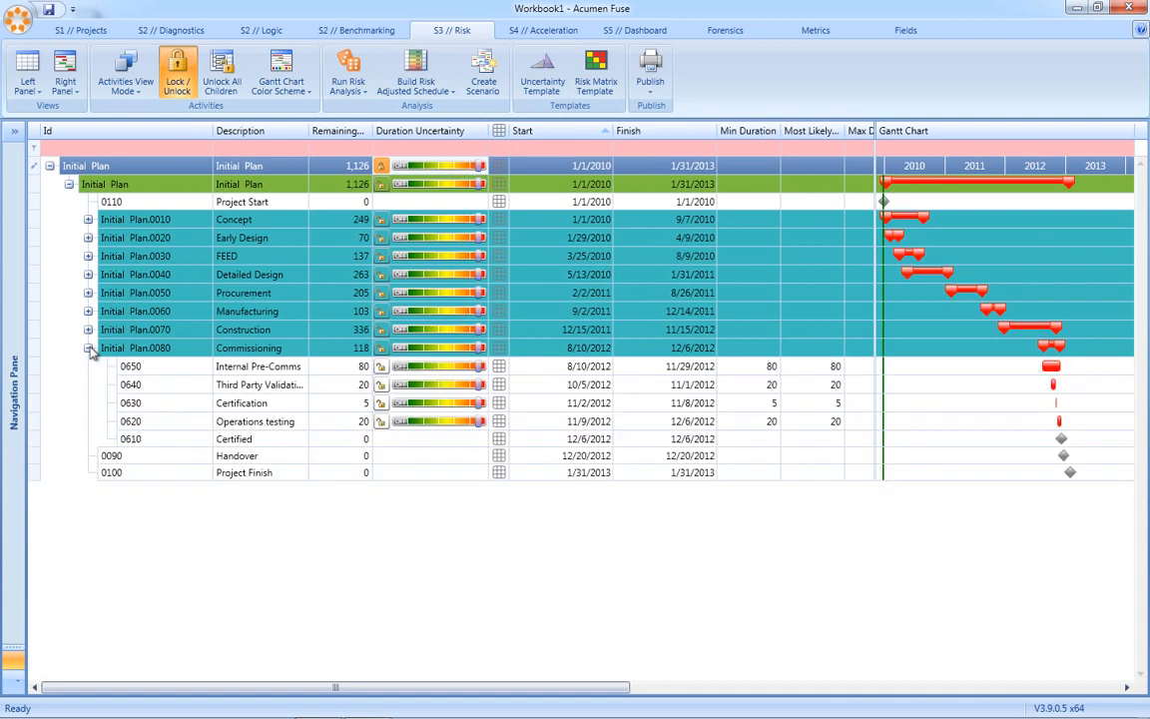
pyautogui.click(477, 348)
pyautogui.moveTo(476, 349)
pyautogui.mouseDown()
pyautogui.moveTo(391, 350)
pyautogui.moveTo(462, 352)
pyautogui.mouseUp()
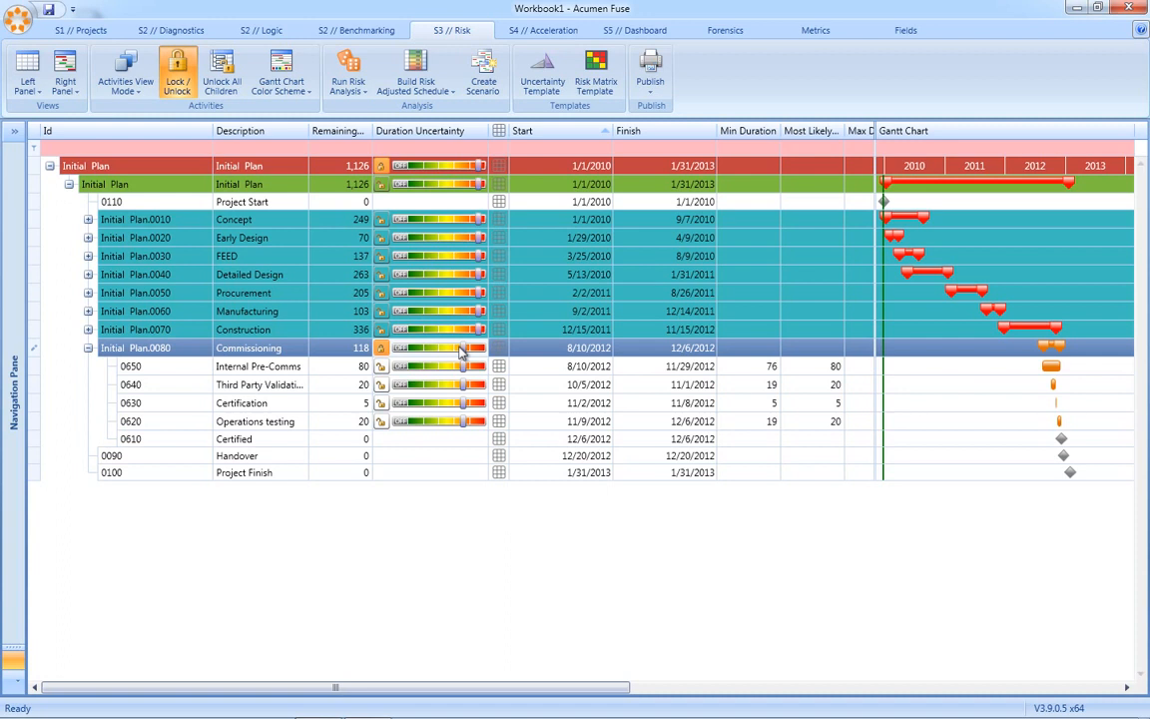
# - Set the duration uncertainty to Very Conservative for Detailed Design and to Conservative for the Certification activity
pyautogui.moveTo(479, 275); pyautogui.dragTo(422, 277)
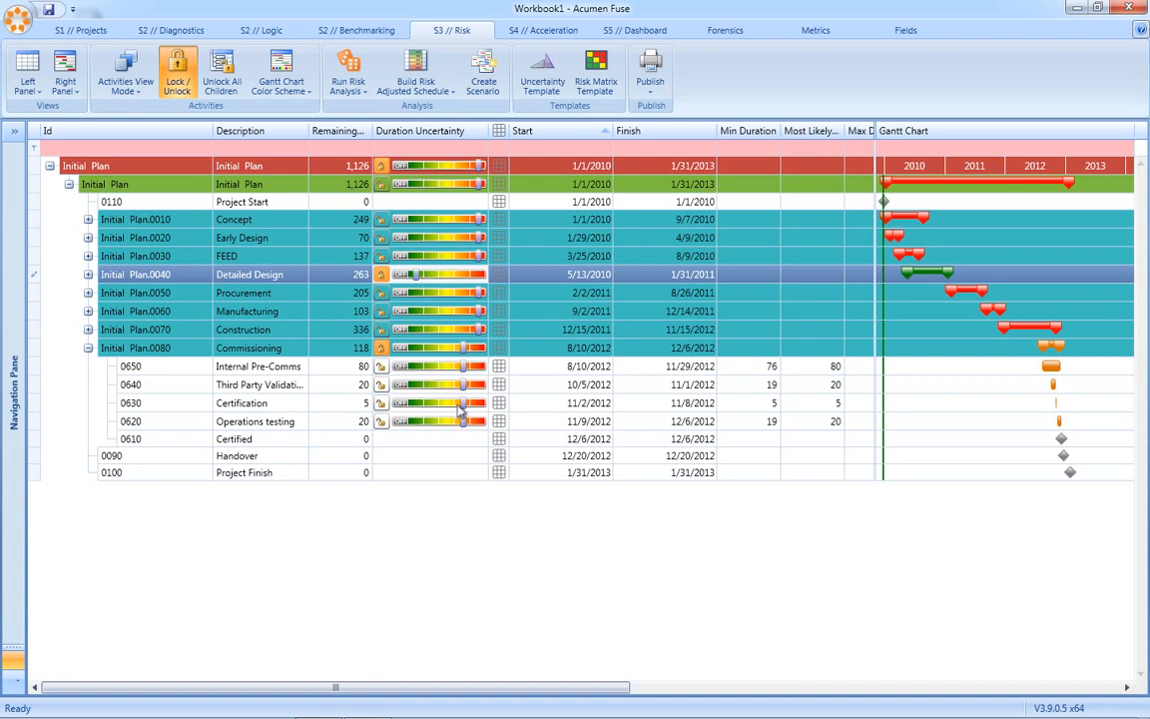
pyautogui.moveTo(465, 403); pyautogui.dragTo(432, 407)
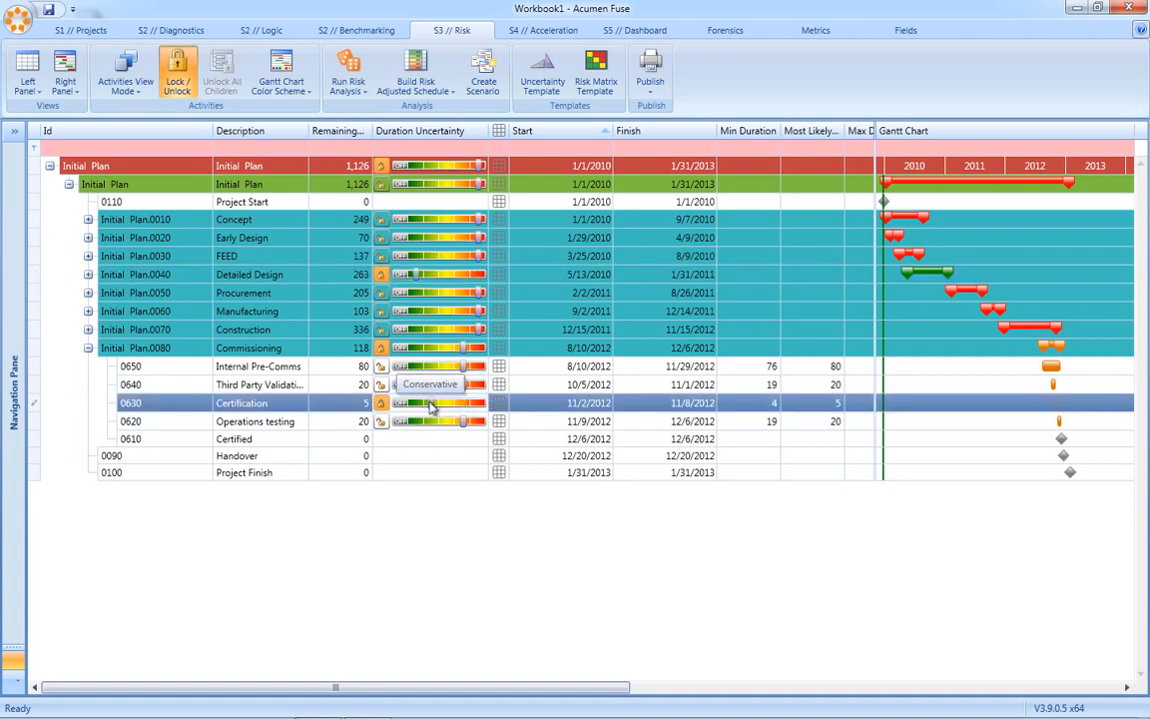
# - Review the minimum, most likely and maximum percentages of each level in the uncertainty template
pyautogui.click(544, 85)
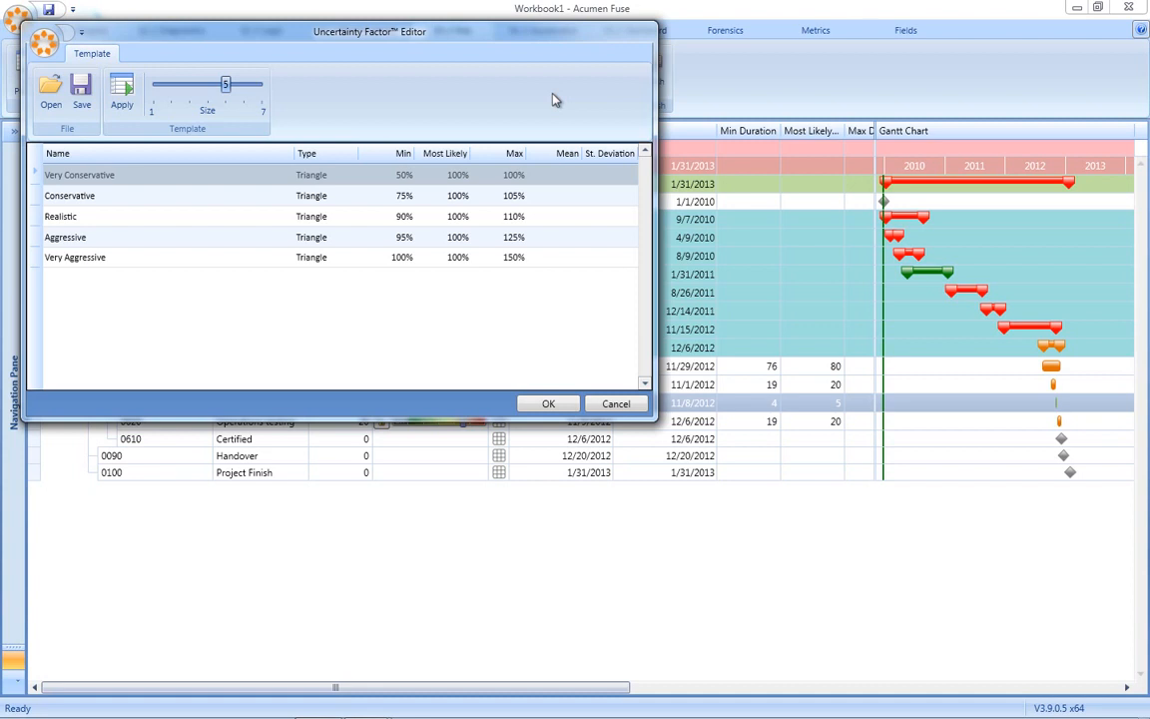
pyautogui.click(629, 405)
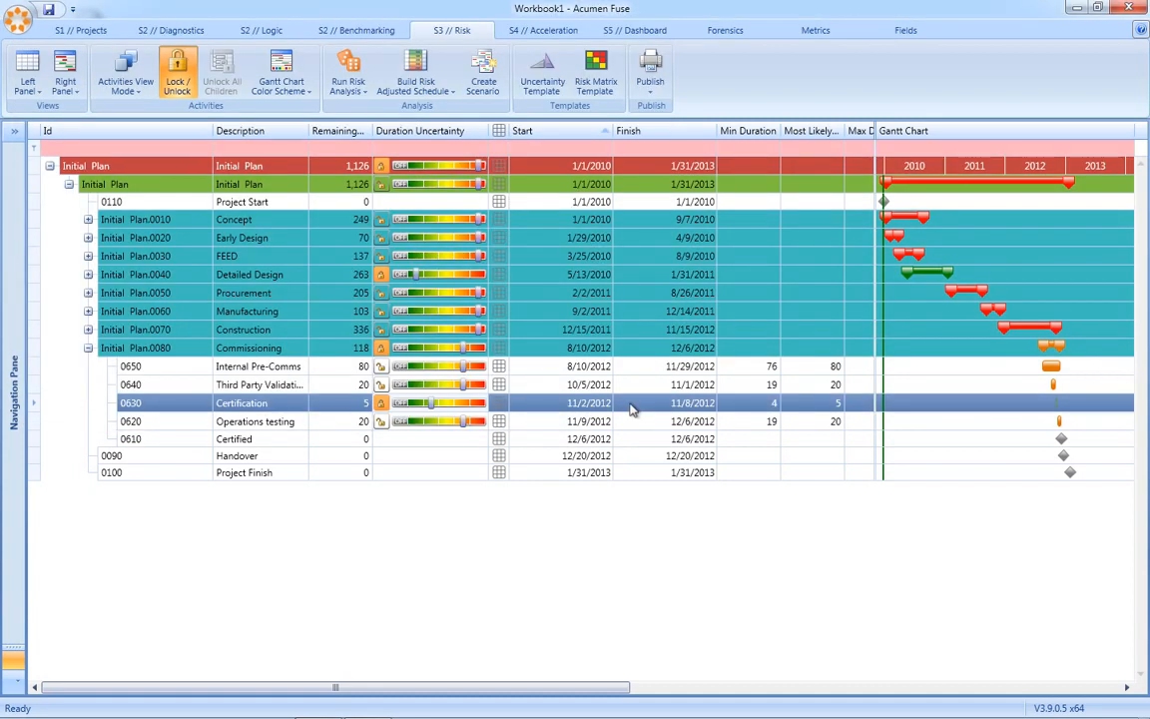
# - Add a risk event named Mechanical Failure mapped to Commissioning, with its current probability set to High
pyautogui.click(499, 348)
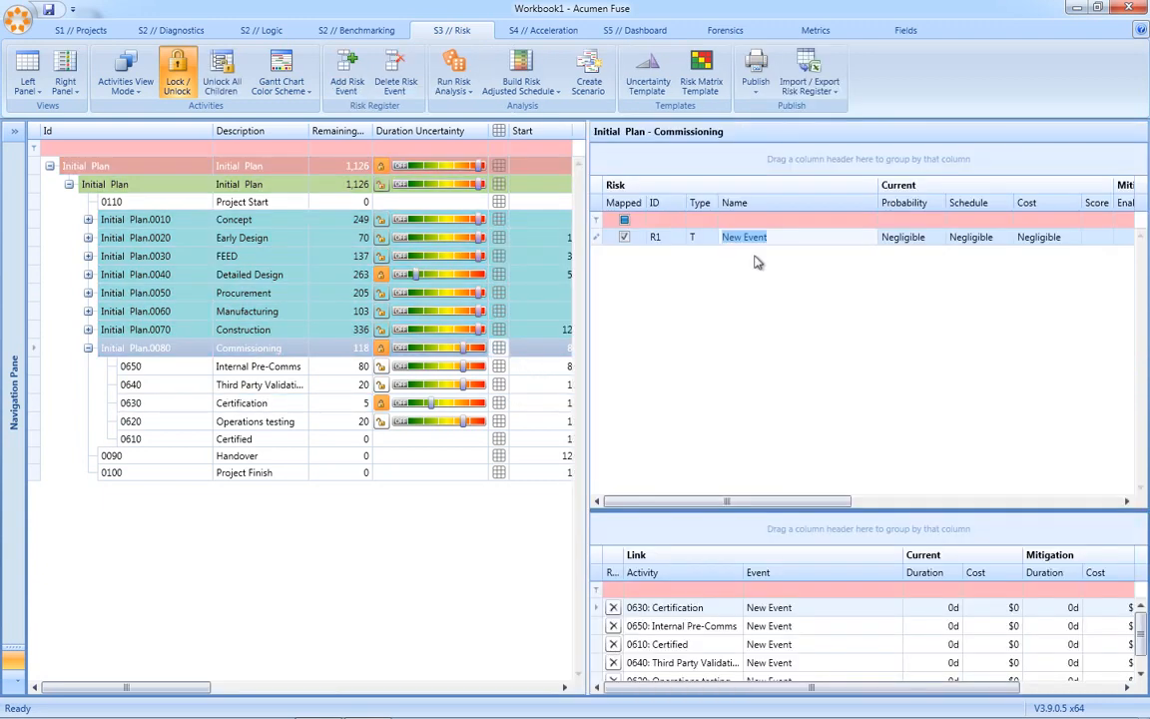
pyautogui.write('Mechanical Failure')
pyautogui.click(864, 238)
pyautogui.click(867, 239)
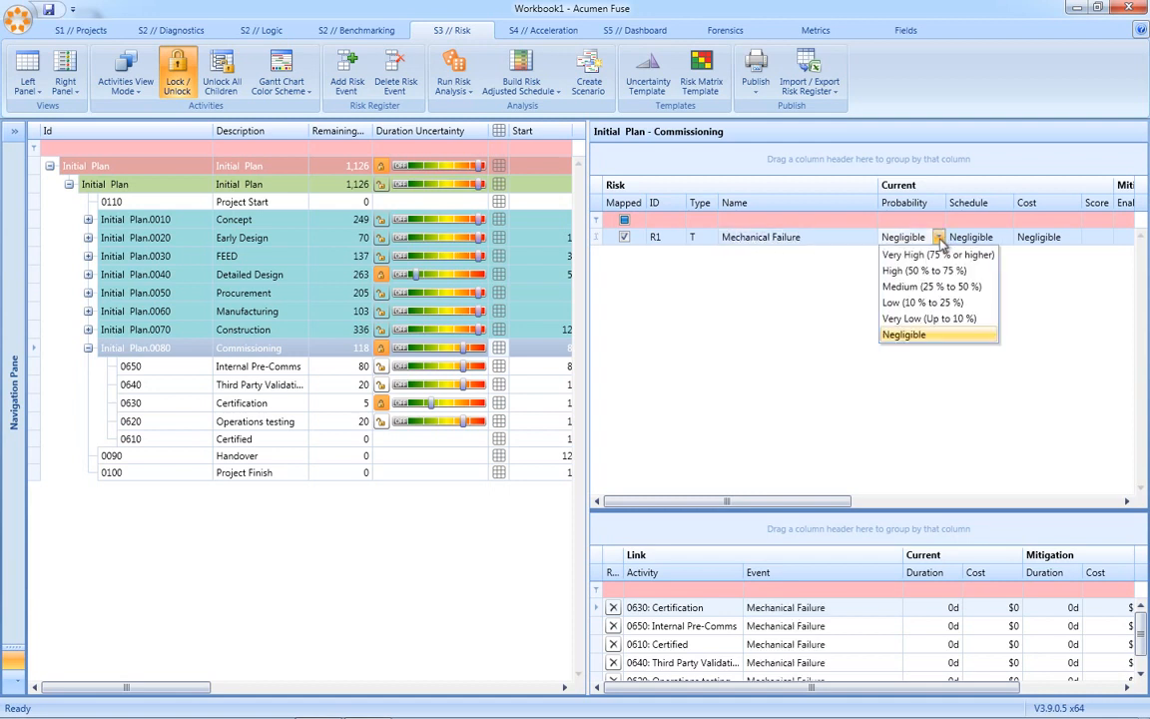
pyautogui.click(844, 266)
# - Set the Mechanical Failure event's current schedule impact to High (80d) and its cost impact to High
pyautogui.click(1003, 238)
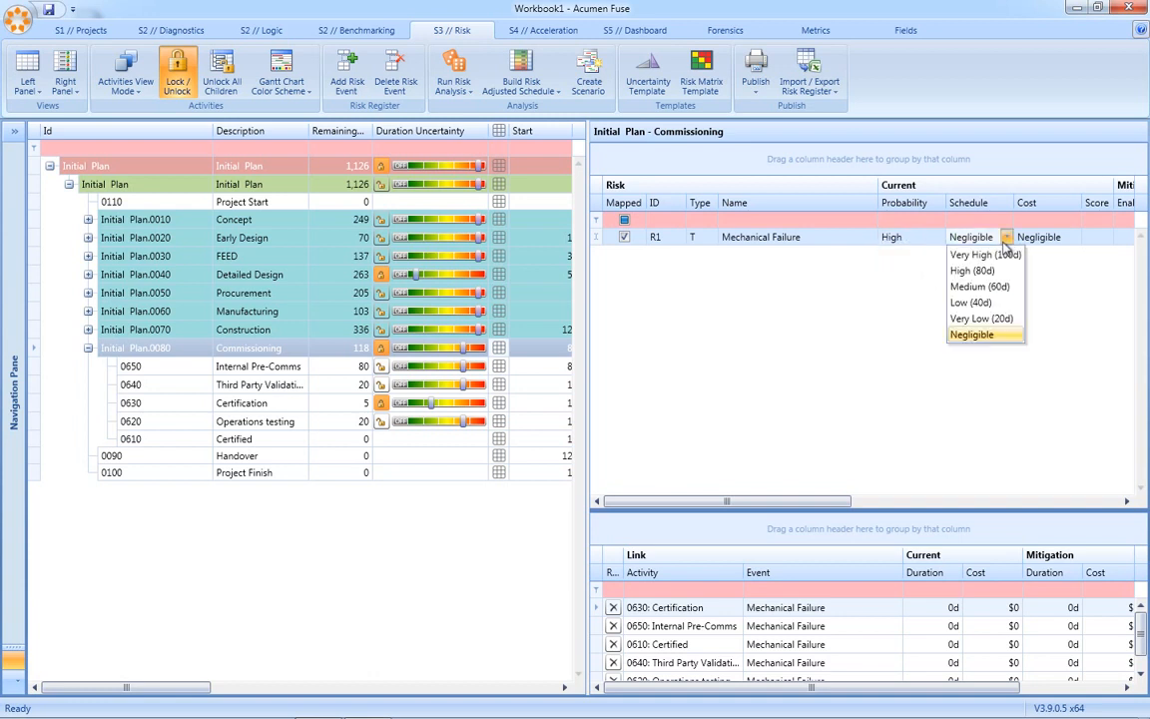
pyautogui.click(999, 270)
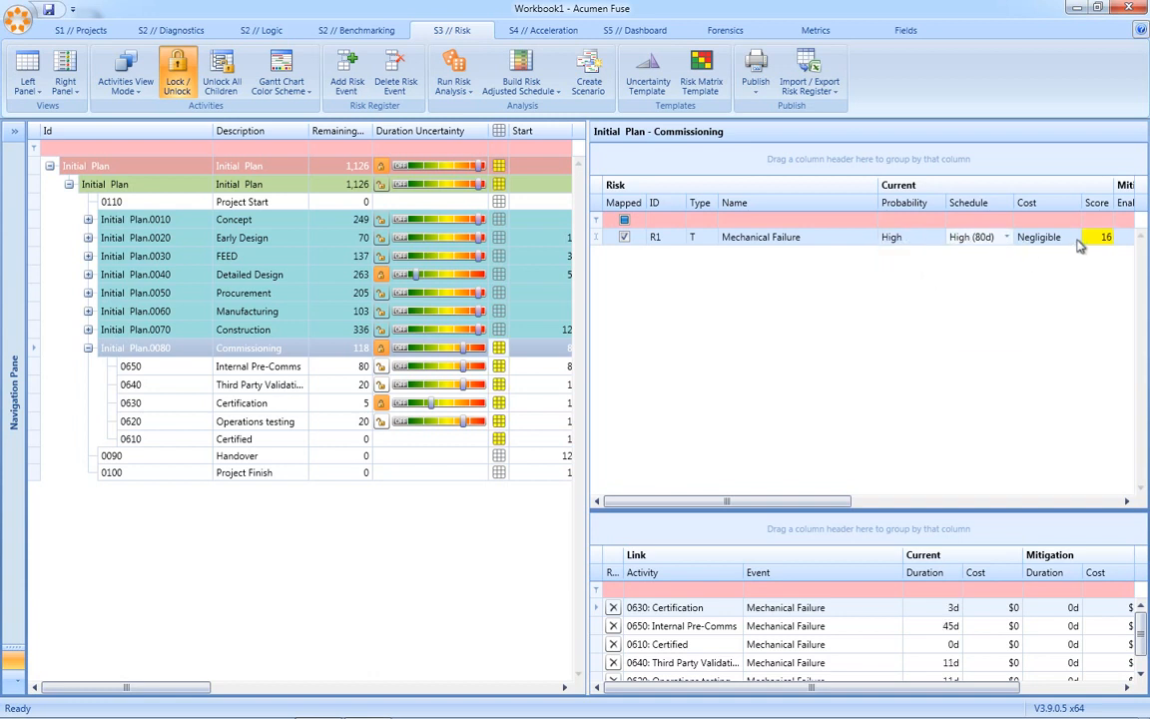
pyautogui.click(1073, 237)
pyautogui.click(1068, 272)
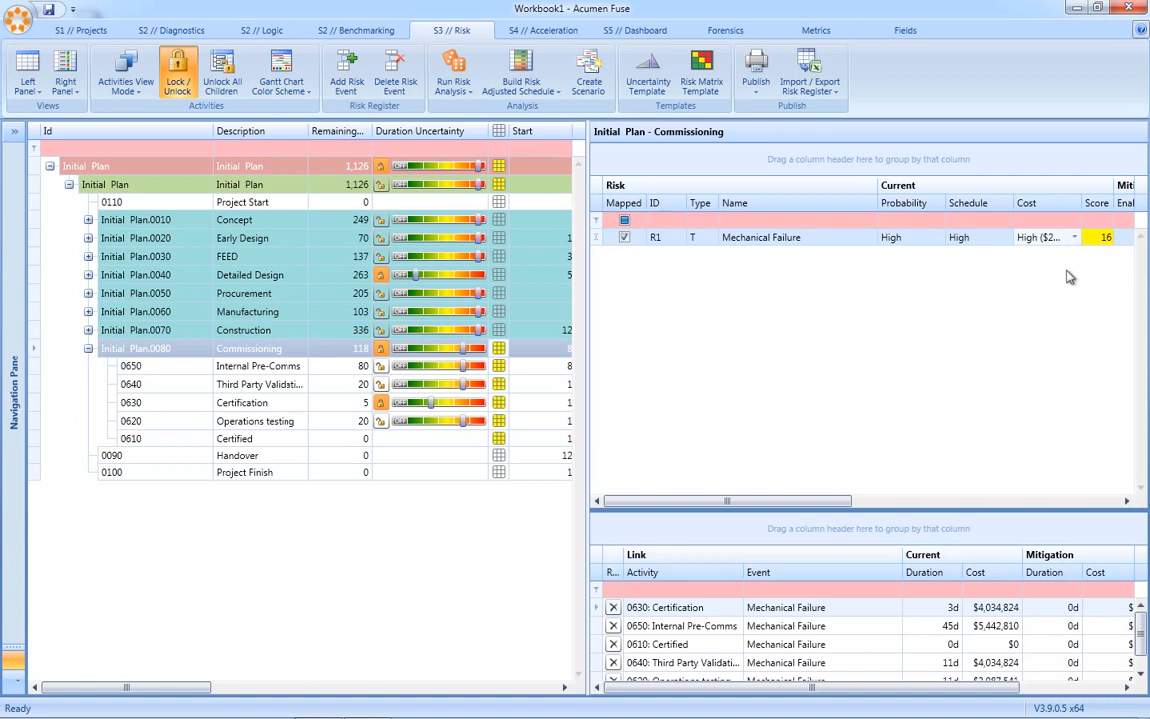
# - Try color thresholds of 7 and 19 in the risk matrix template, keeping five probability and five impact ranges
pyautogui.click(705, 72)
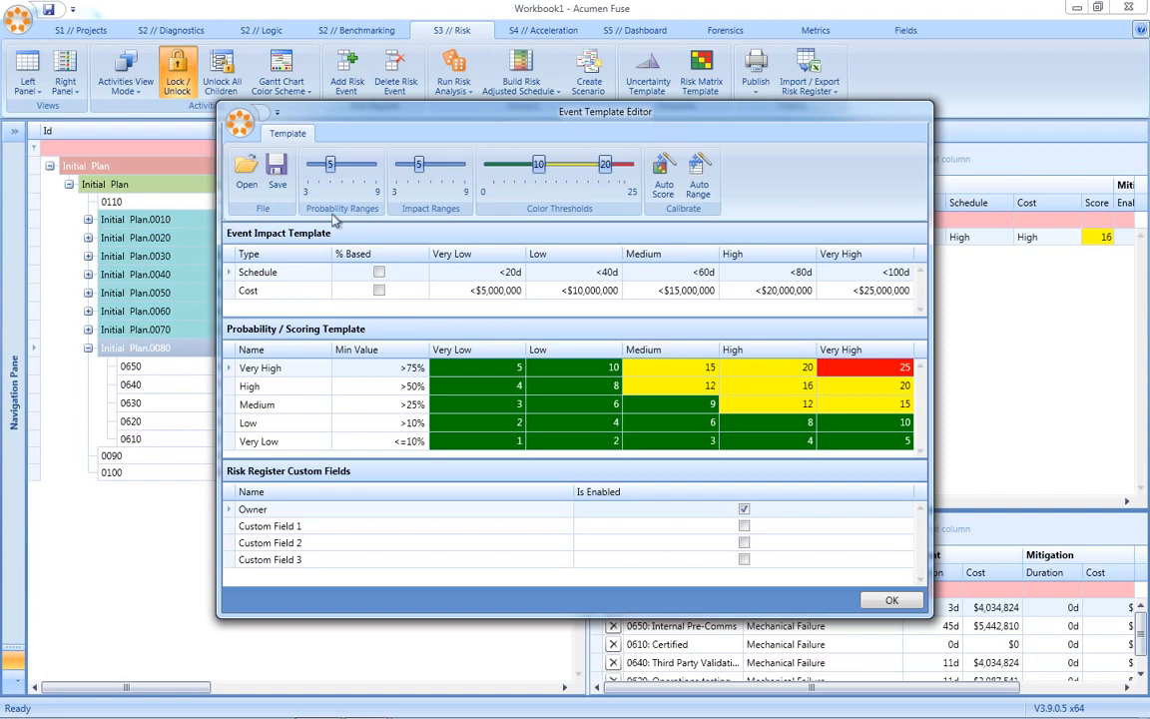
pyautogui.moveTo(331, 163)
pyautogui.mouseDown()
pyautogui.moveTo(321, 168)
pyautogui.moveTo(331, 167)
pyautogui.mouseUp()
pyautogui.moveTo(425, 169); pyautogui.dragTo(419, 168)
pyautogui.moveTo(538, 165)
pyautogui.mouseDown()
pyautogui.moveTo(469, 166)
pyautogui.moveTo(526, 172)
pyautogui.mouseUp()
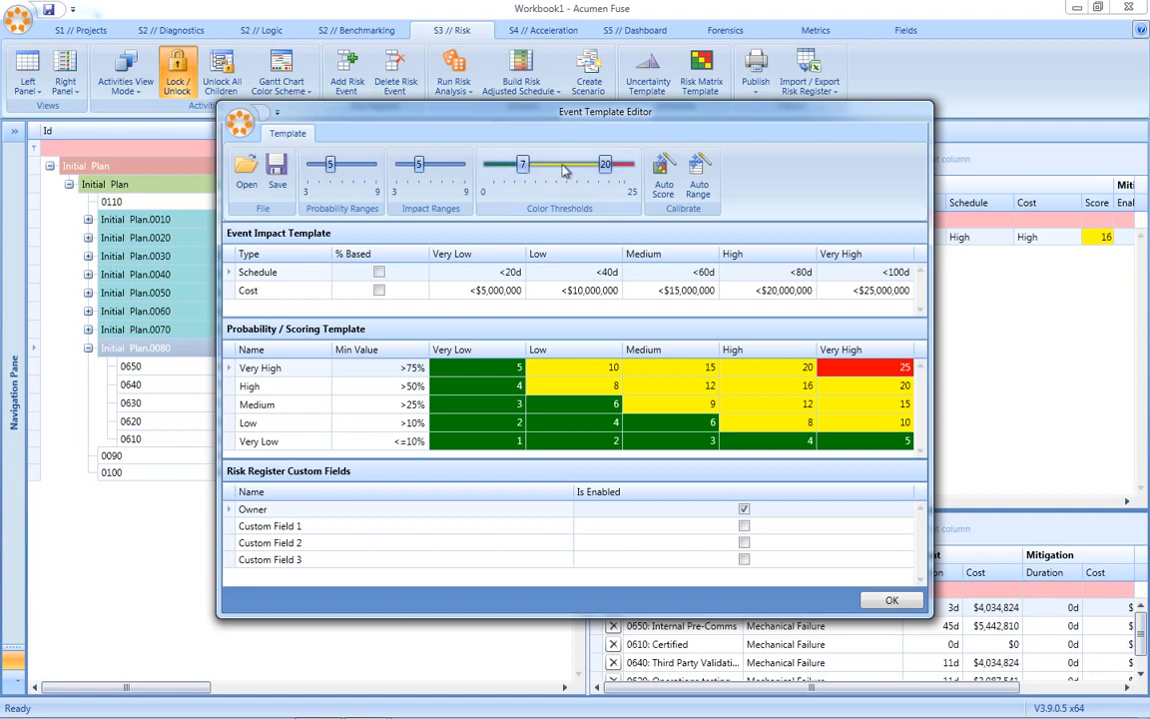
pyautogui.moveTo(604, 166); pyautogui.dragTo(601, 168)
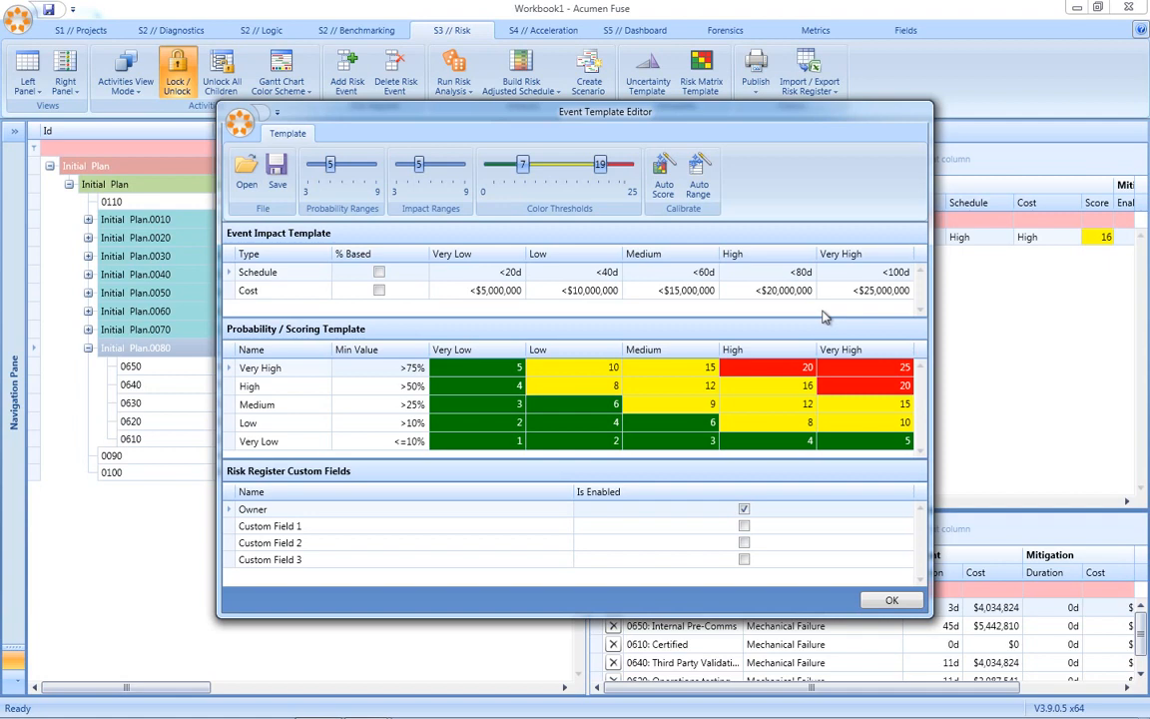
pyautogui.press('Escape')
# - Import the risk register from the Excel file PopulatedRiskRegister and sort the risks by descending score
pyautogui.click(809, 78)
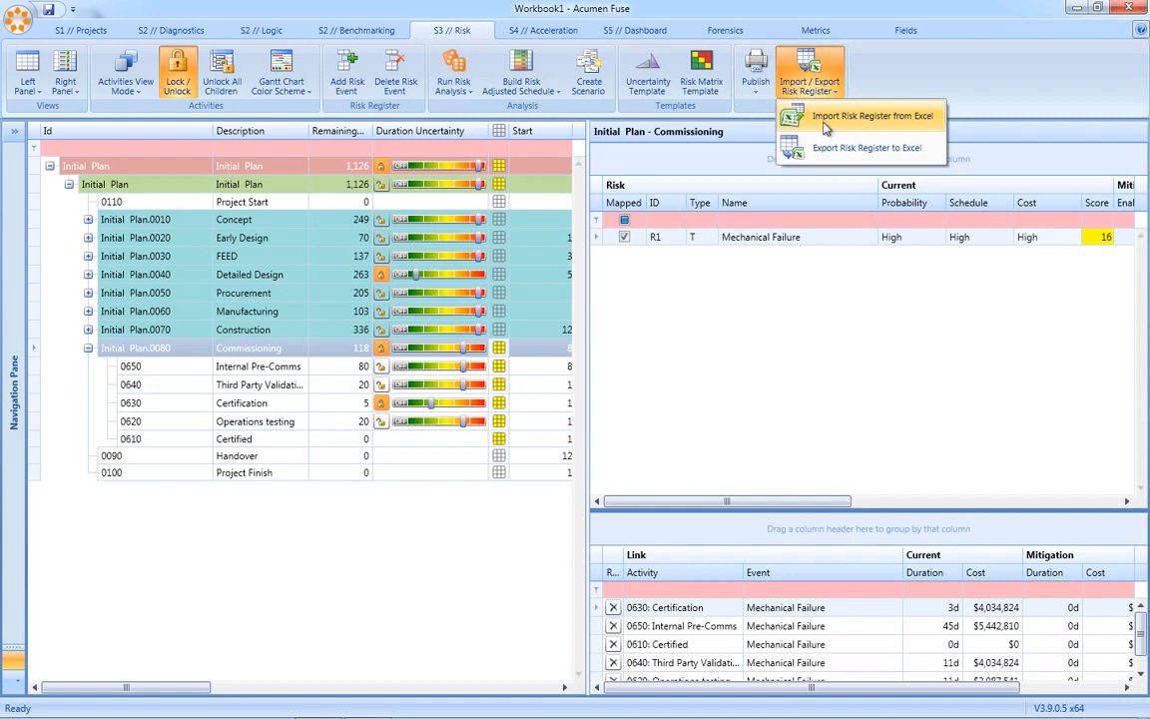
pyautogui.click(824, 120)
pyautogui.click(229, 256)
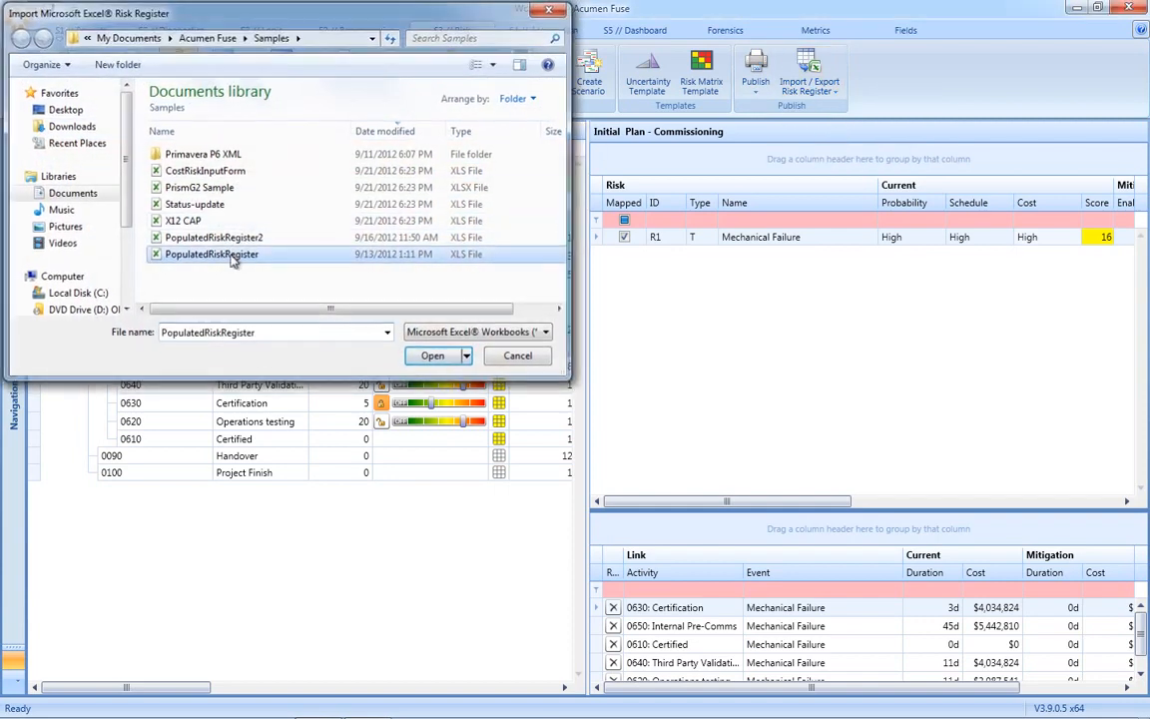
pyautogui.doubleClick(231, 255)
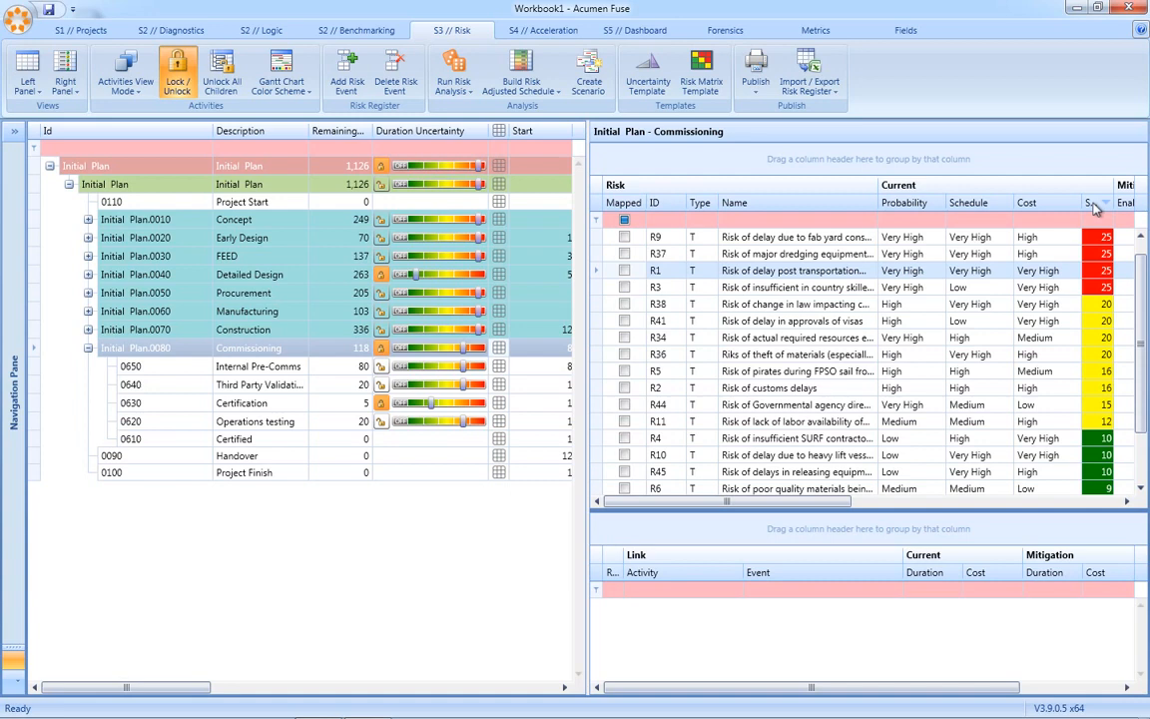
# - Map risk R9 to Commissioning, and risks R41, R38 and R1 to the Foundation activity under Construction
pyautogui.click(242, 347)
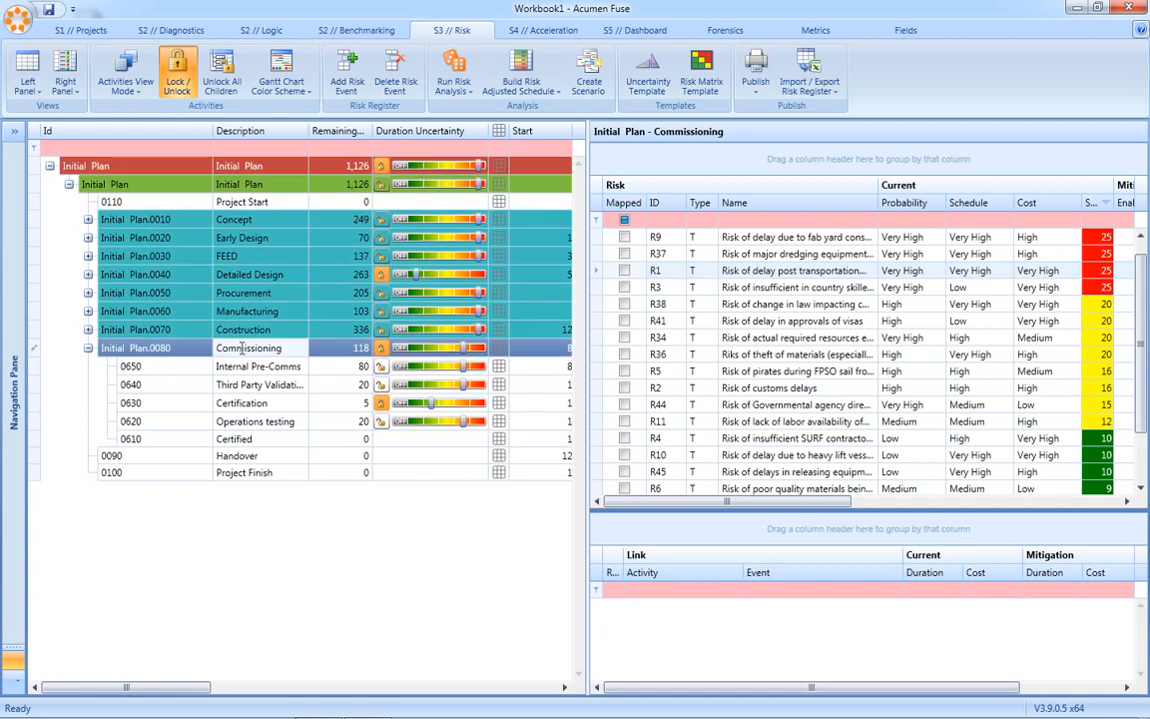
pyautogui.click(624, 238)
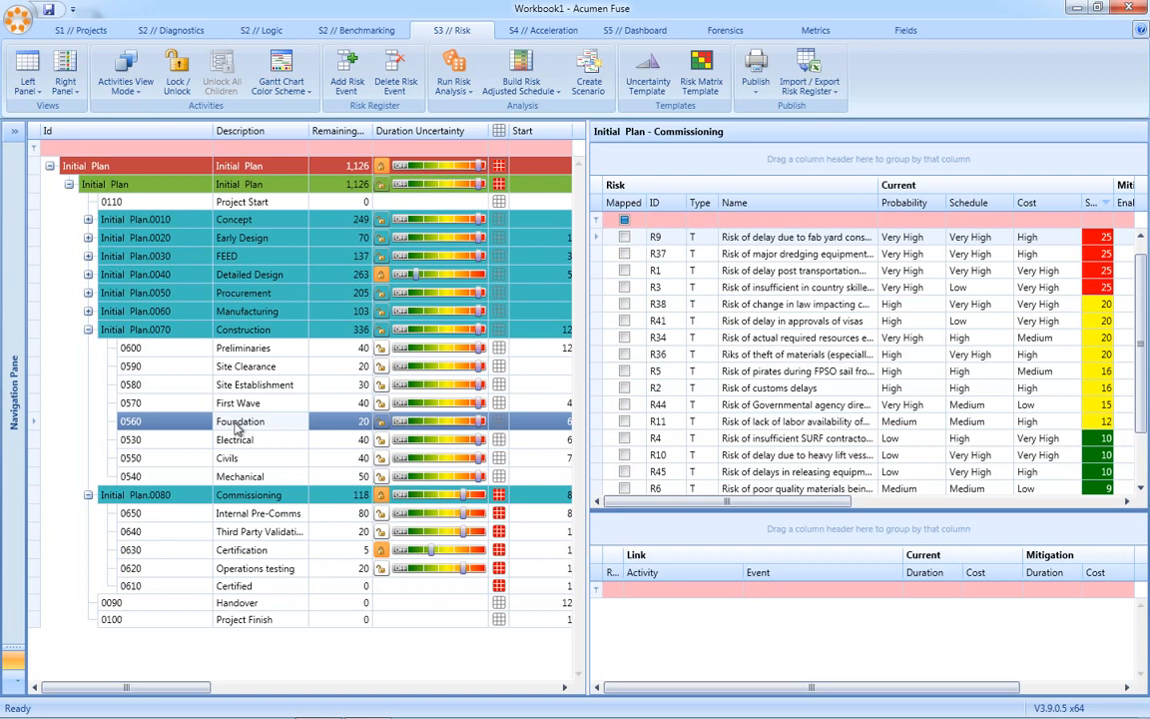
pyautogui.click(625, 320)
pyautogui.click(624, 303)
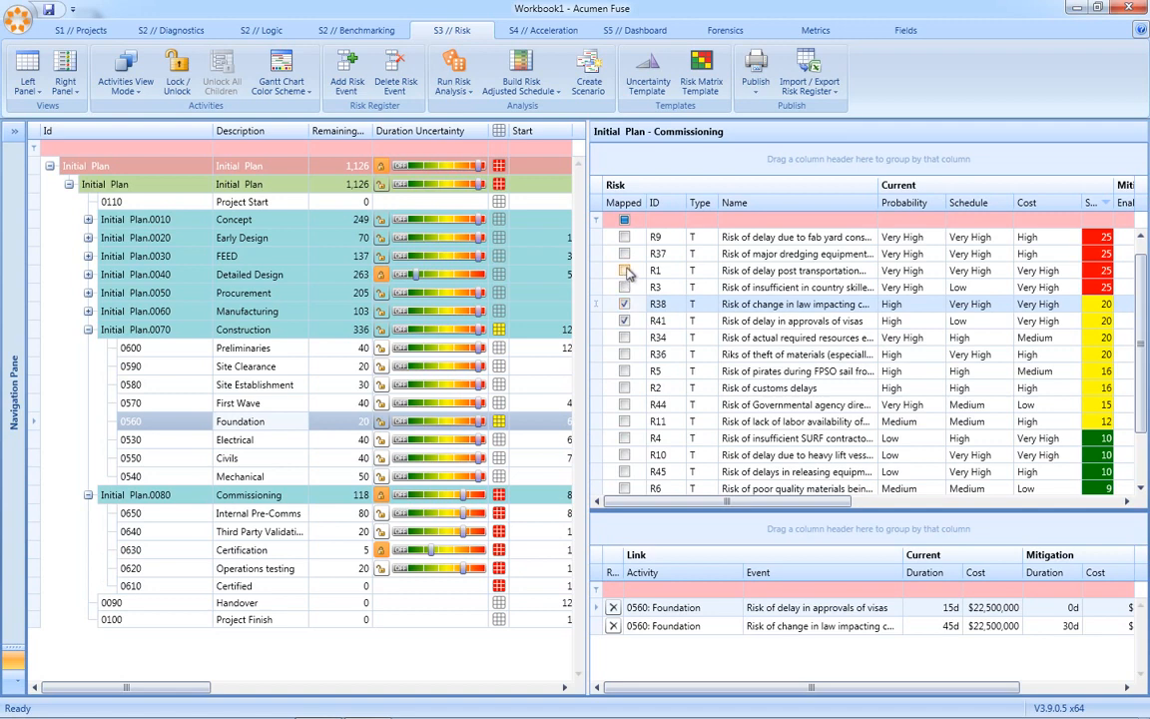
# - Map risk R34, on actual required resources, to the Detailed Design group
pyautogui.click(128, 279)
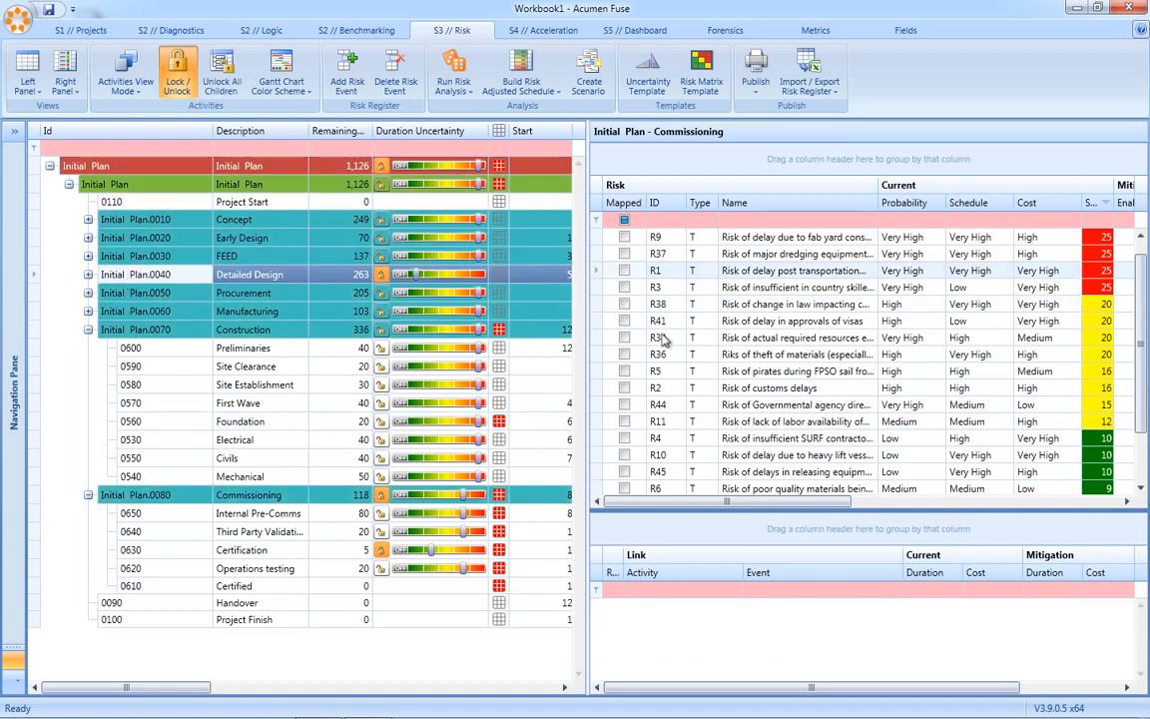
pyautogui.click(625, 340)
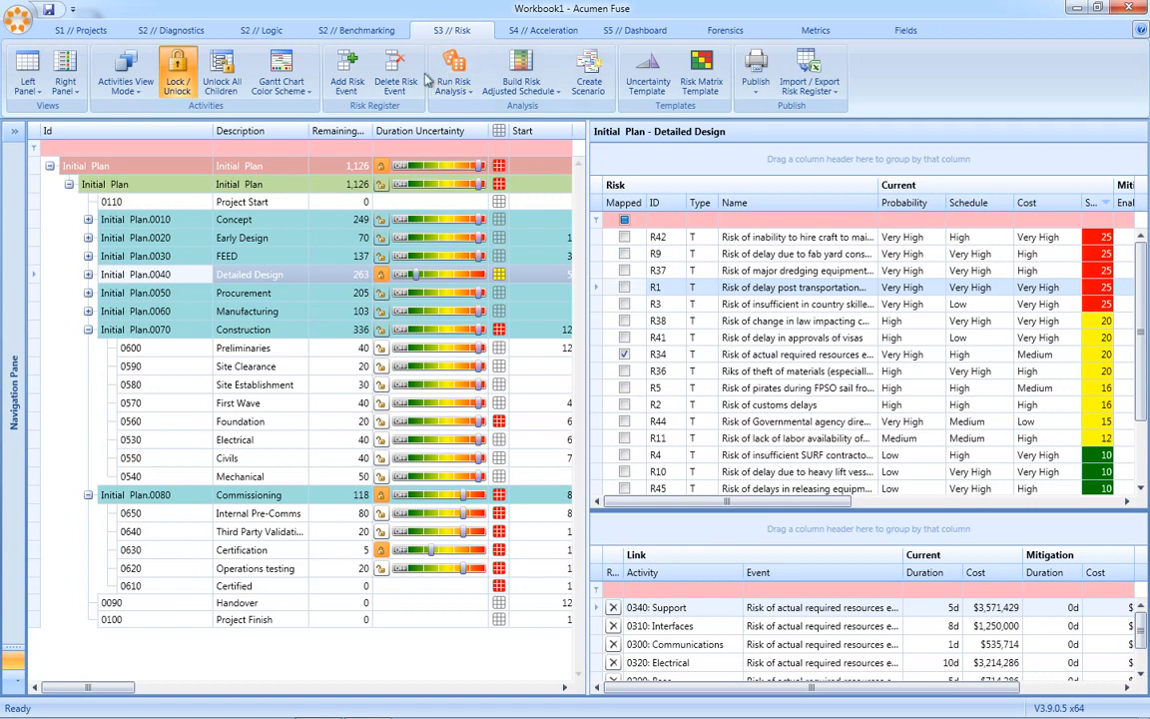
# - Run the risk analysis and display the finish date risk exposure for the Project Finish milestone
pyautogui.click(457, 66)
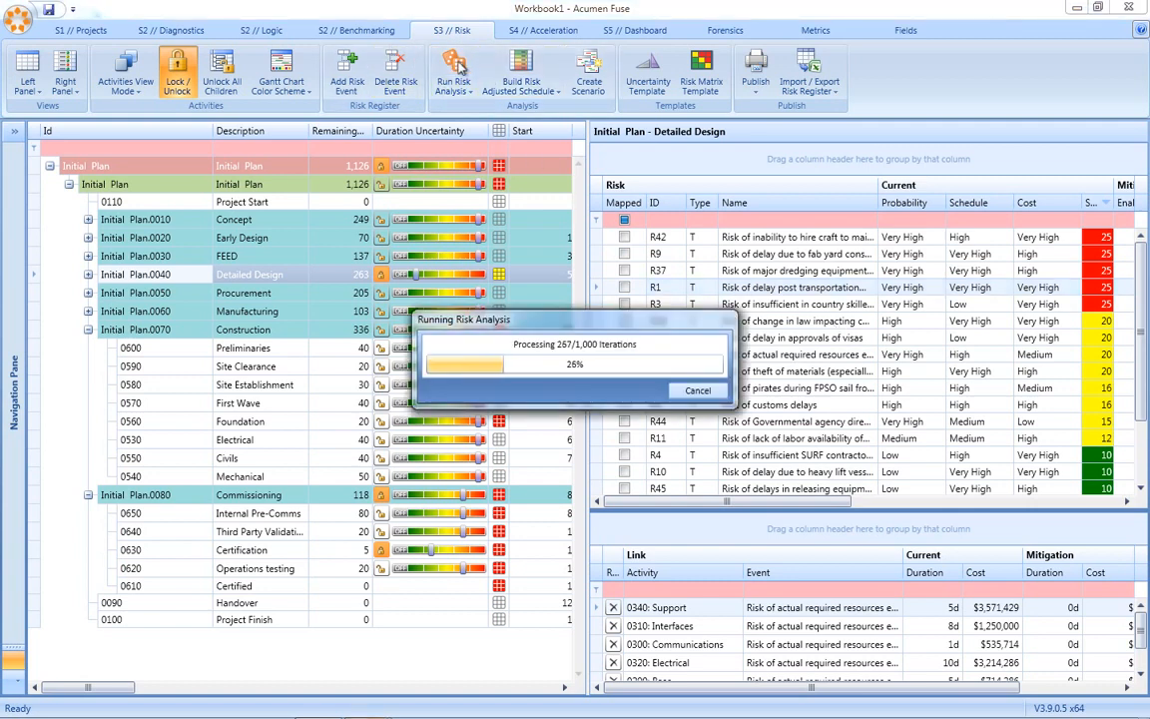
pyautogui.click(219, 620)
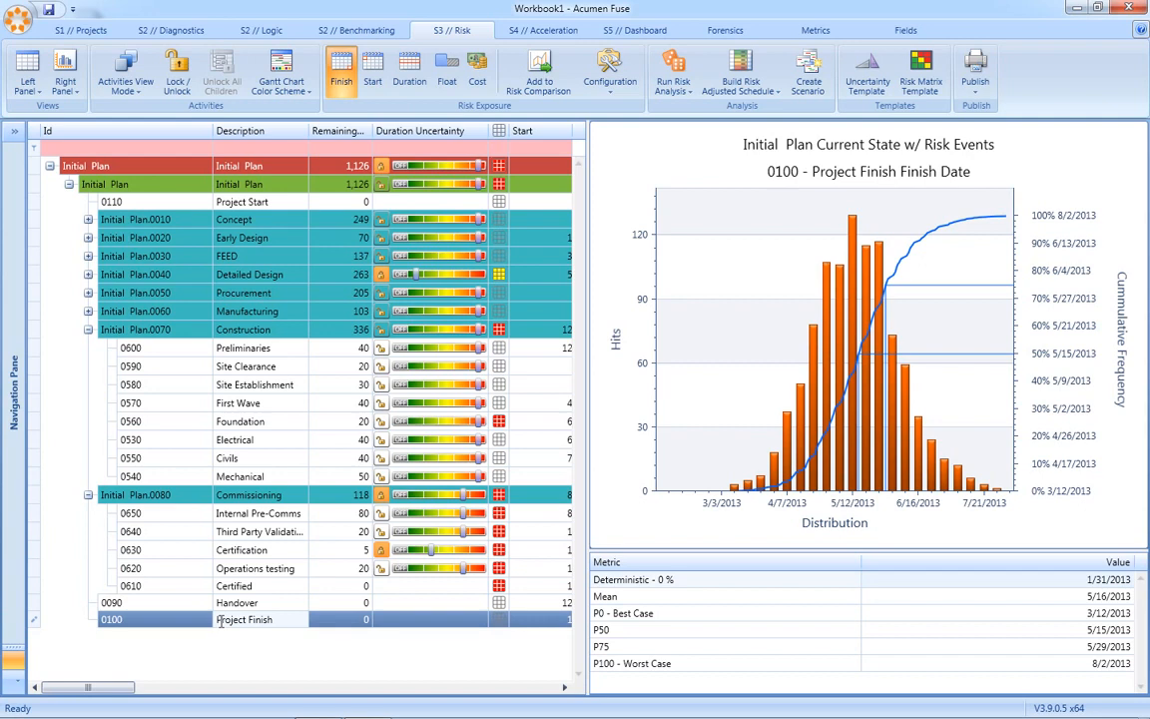
# - Add a P80 value and a P50 contingency to the Project Finish date distribution chart
pyautogui.rightClick(1041, 358)
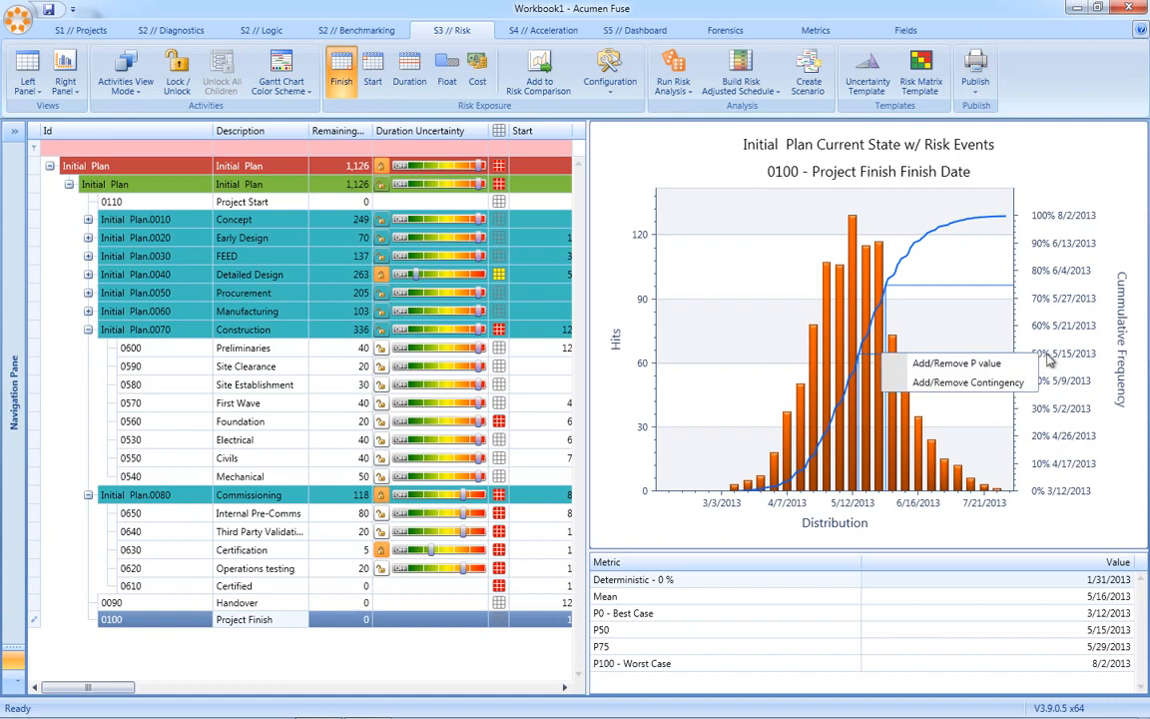
pyautogui.rightClick(1038, 278)
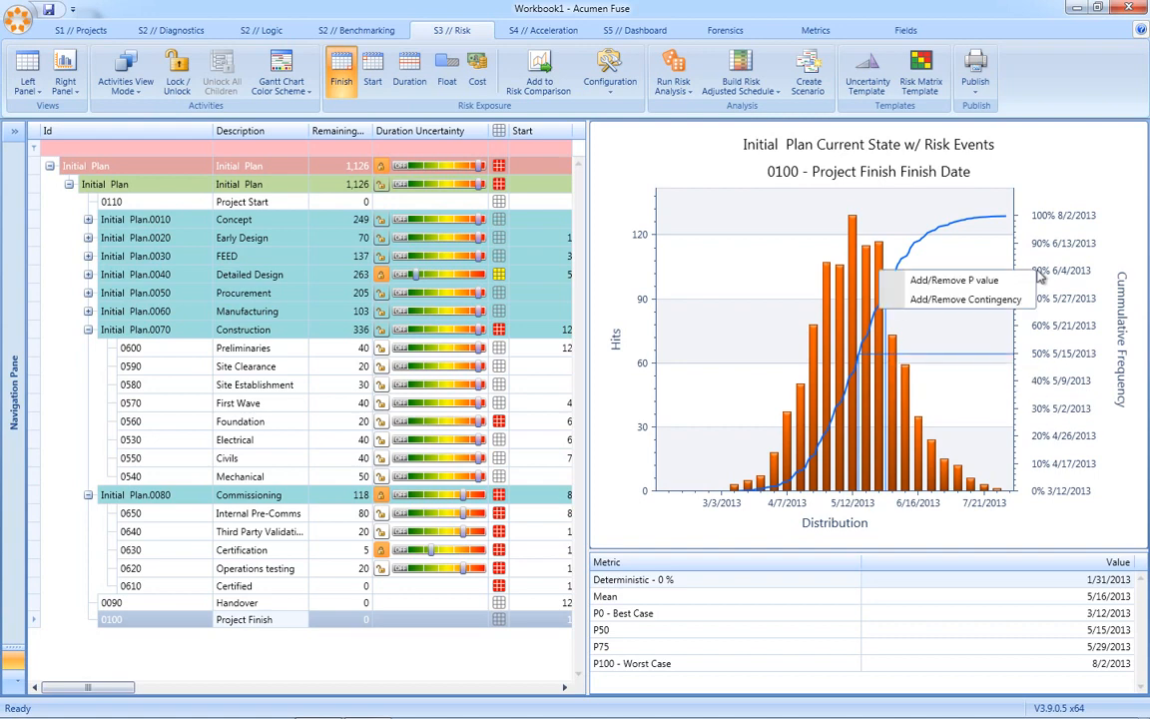
pyautogui.click(954, 280)
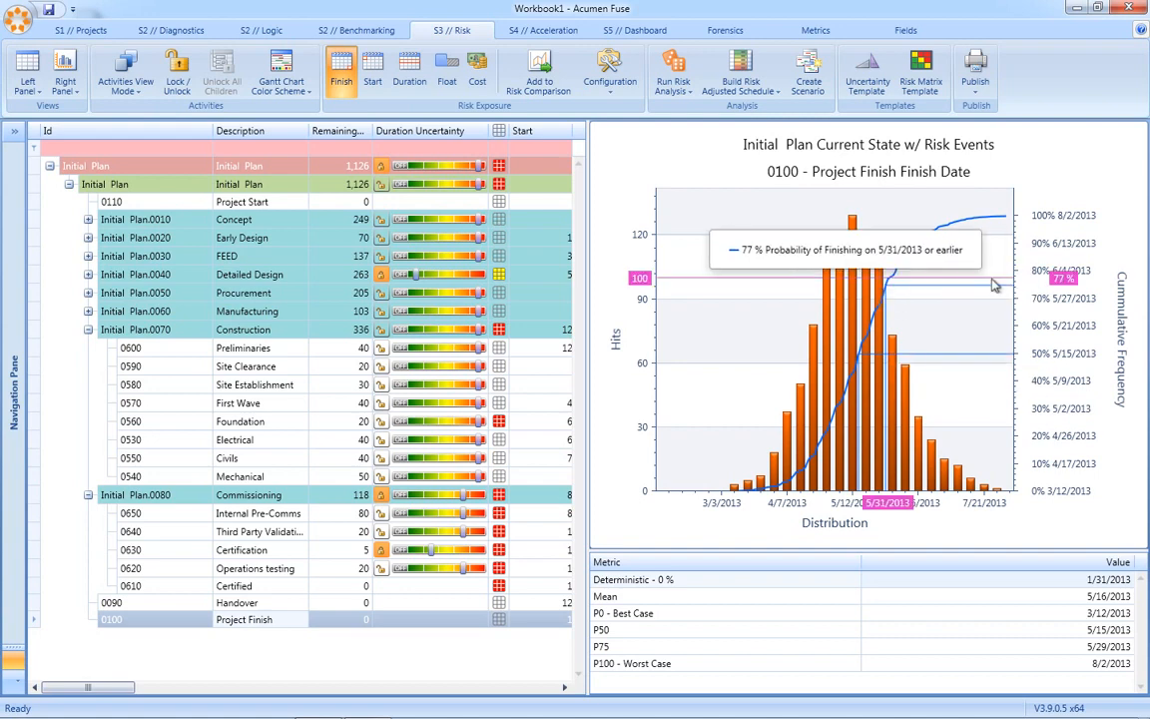
pyautogui.rightClick(1045, 362)
pyautogui.click(1012, 382)
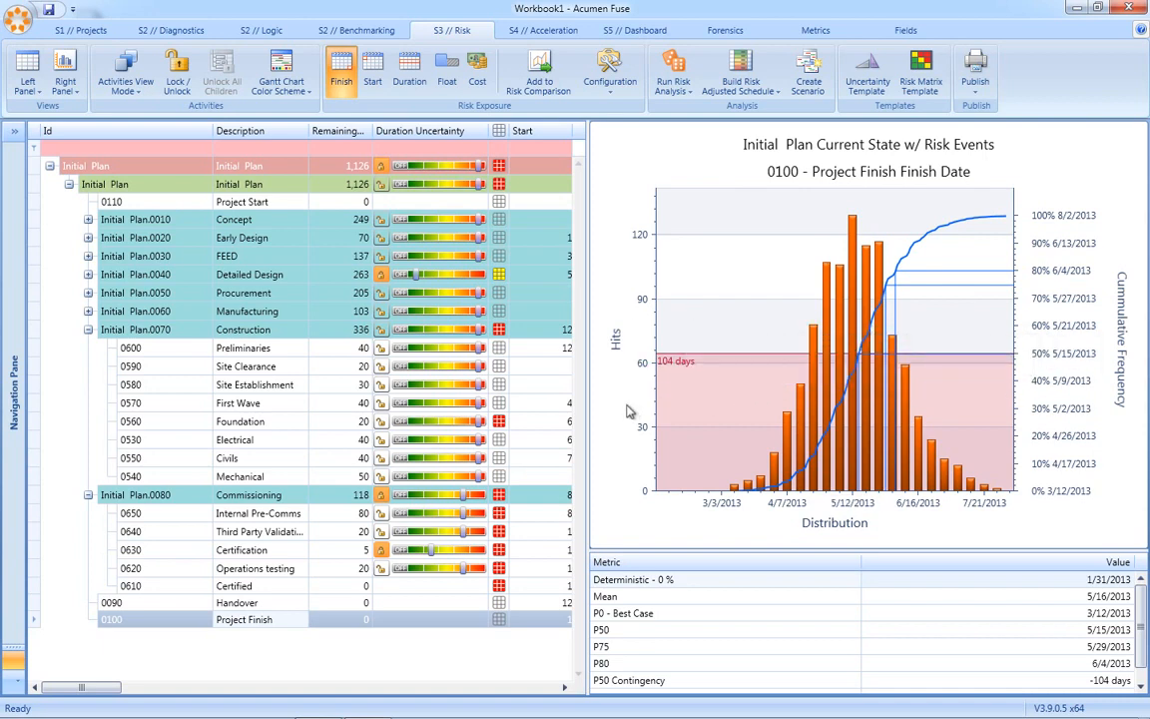
# - Show the Schedule Contribution risk drivers for the Initial Plan at display level 1
pyautogui.click(242, 238)
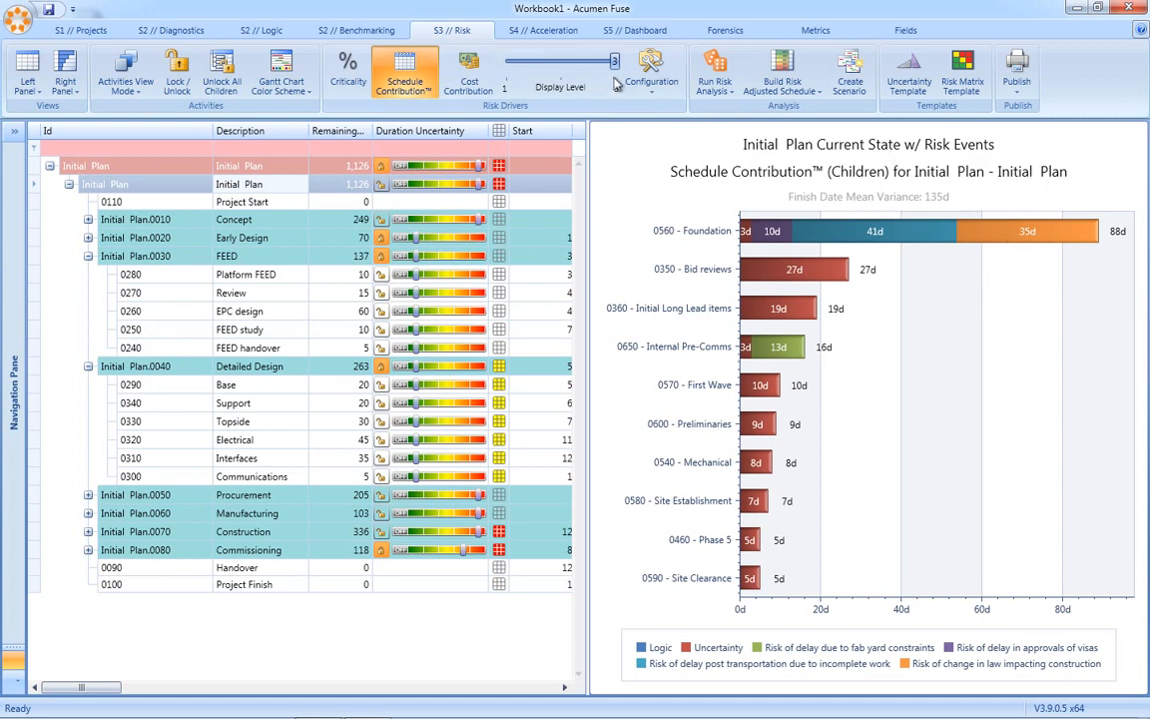
pyautogui.click(555, 62)
pyautogui.click(529, 62)
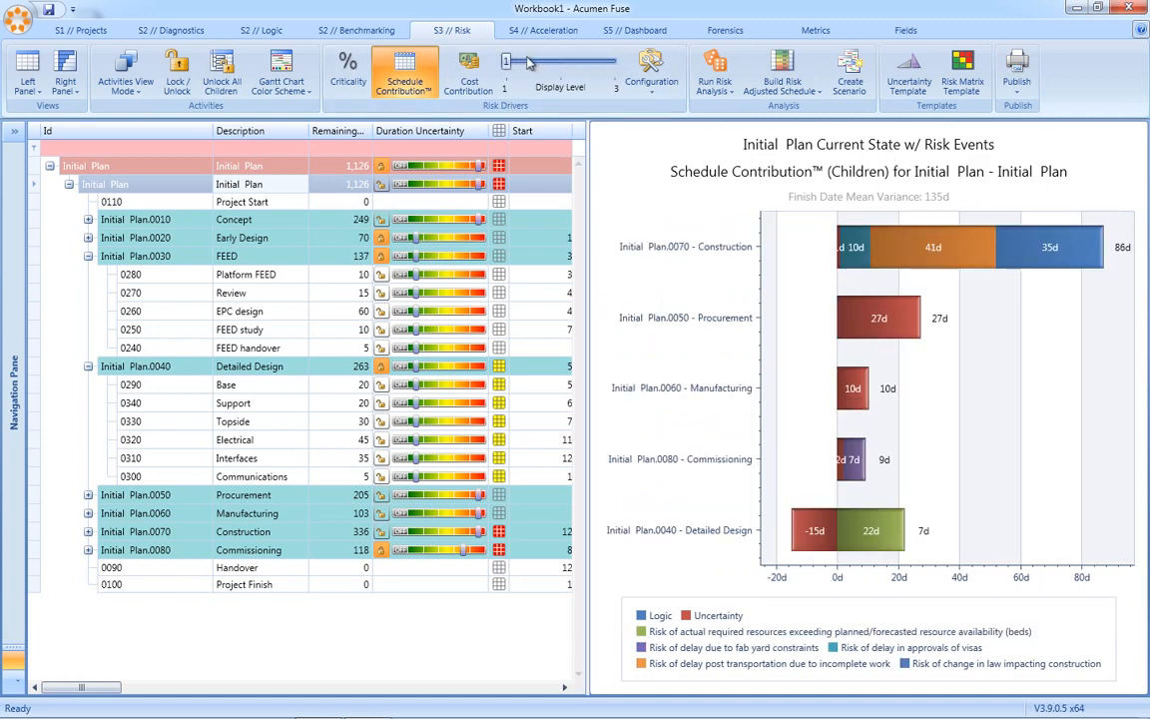